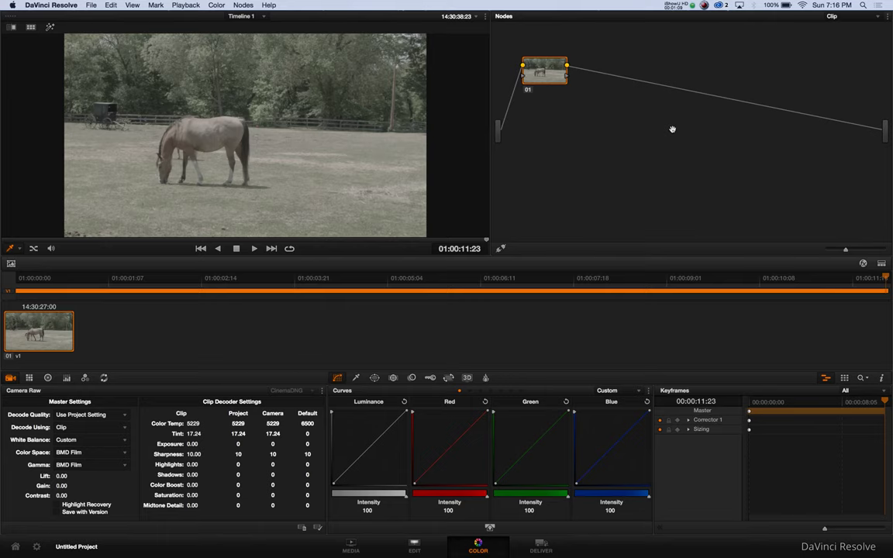
# - Keep the raw decode at Use Clip, Custom white balance and BMD Film colour space
pyautogui.click(84, 428)
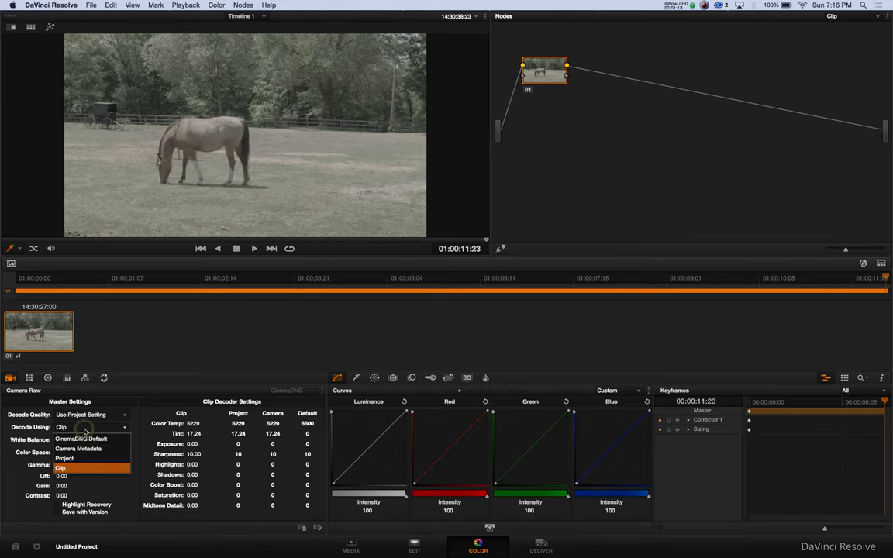
pyautogui.click(78, 469)
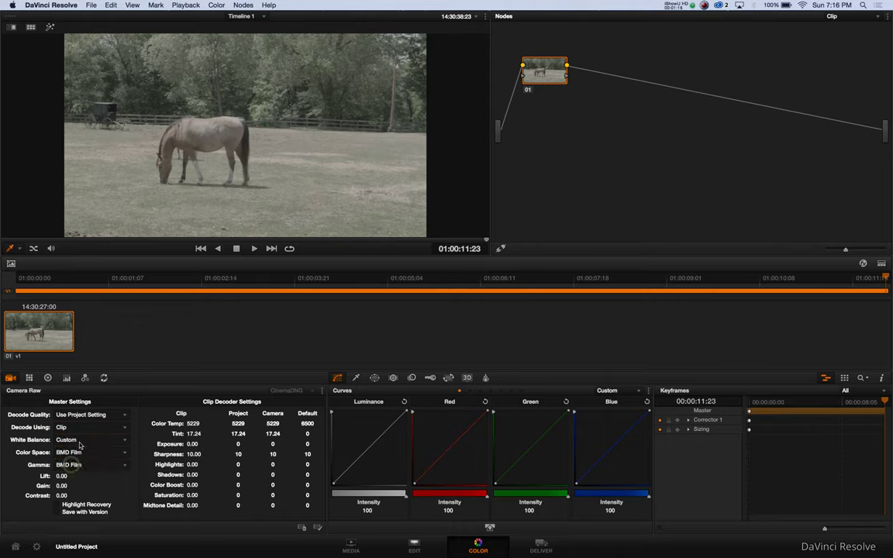
pyautogui.click(78, 440)
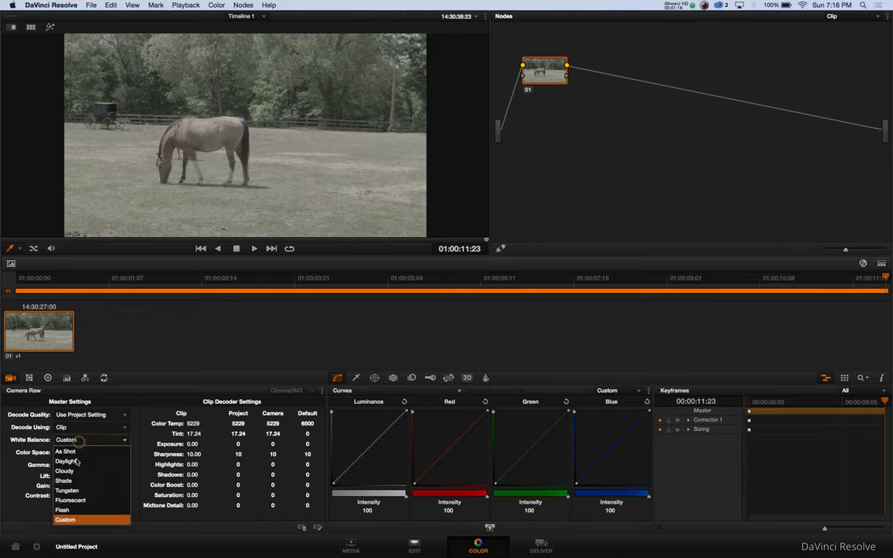
pyautogui.click(70, 520)
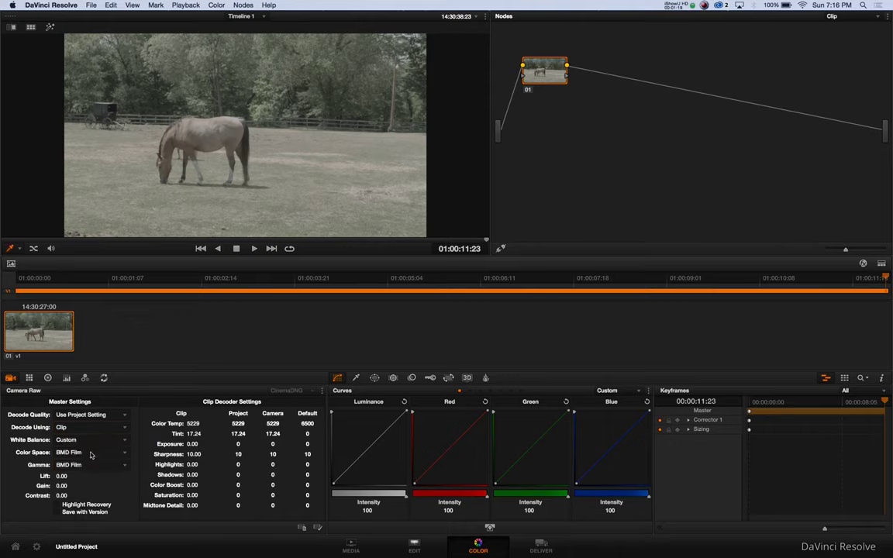
pyautogui.click(90, 452)
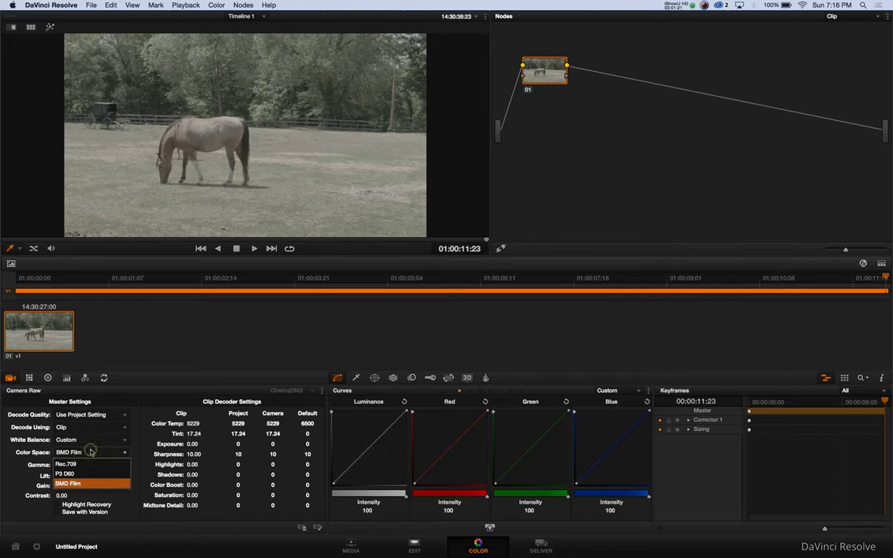
pyautogui.click(89, 483)
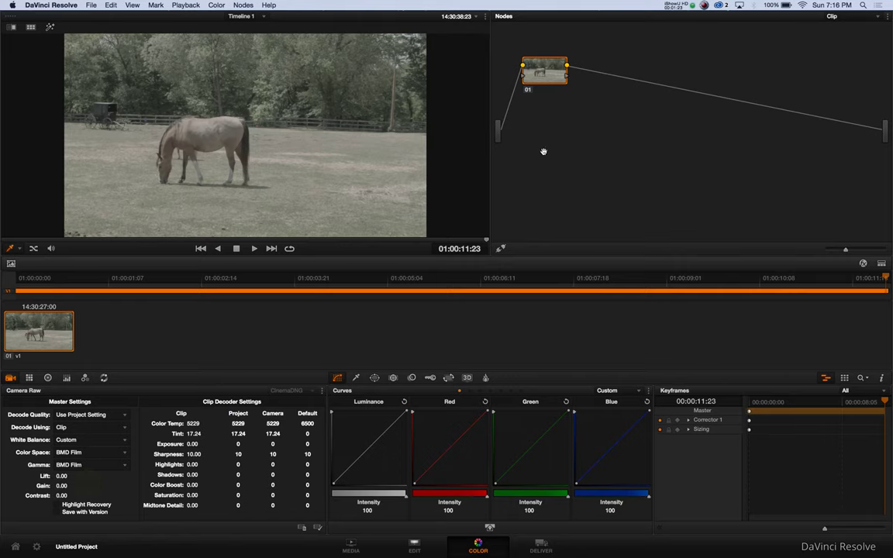
# - Add serial nodes after node 01 with Alt+S and select node 03
pyautogui.hotkey('alt', 's')
pyautogui.hotkey('alt', 's')
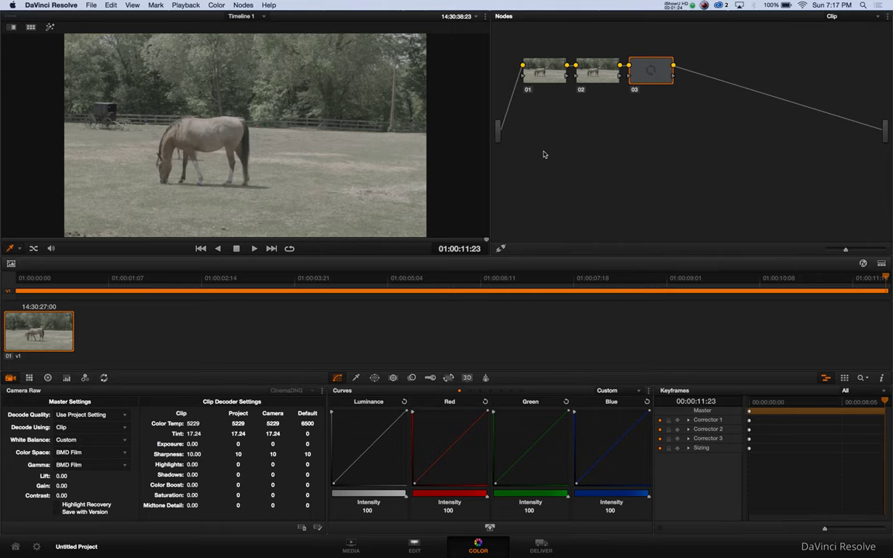
pyautogui.hotkey('alt', 's')
pyautogui.hotkey('alt', 's')
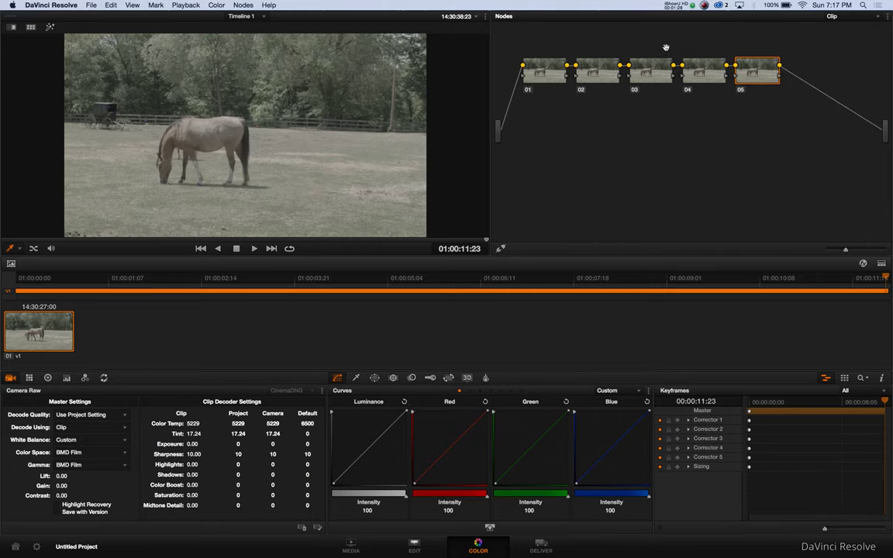
pyautogui.click(655, 75)
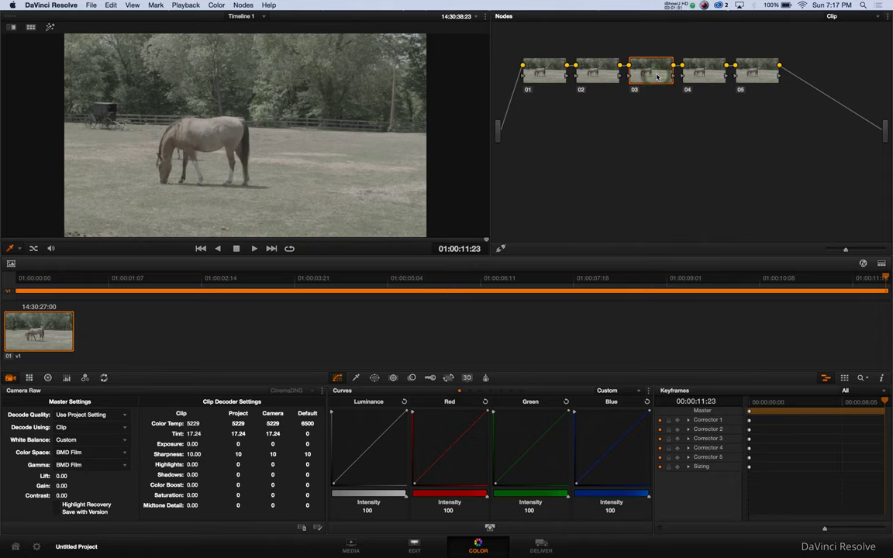
# - Apply the Oxford_16 3D LUT (FCPX Resolve 16 Cube) to node 03
pyautogui.rightClick(658, 78)
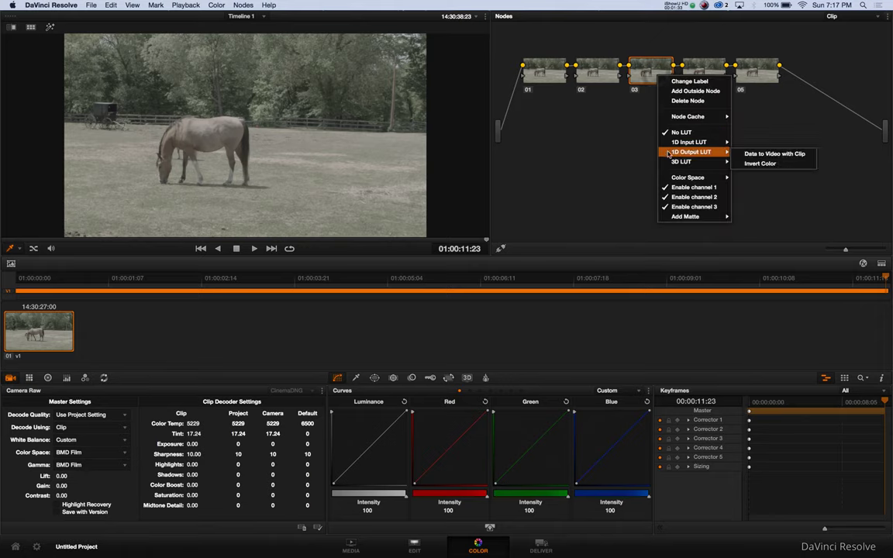
pyautogui.moveTo(682, 161)
pyautogui.moveTo(777, 222)
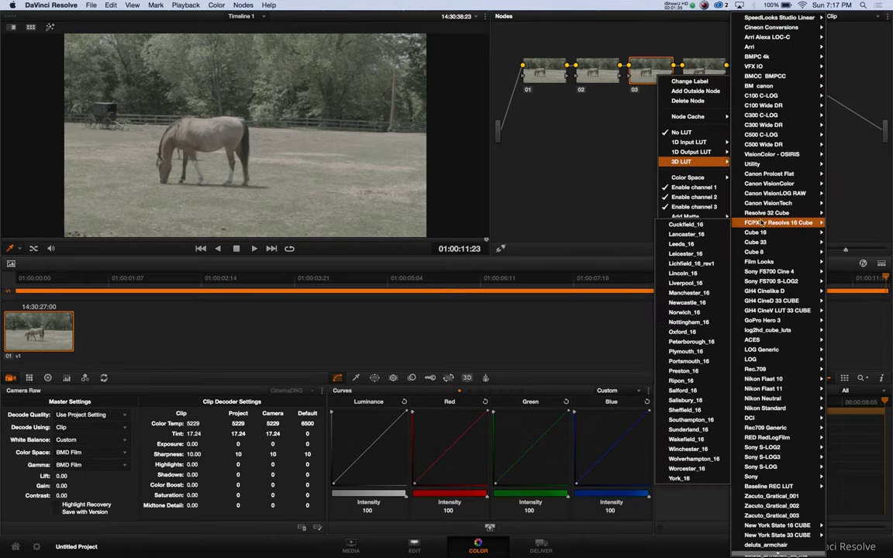
pyautogui.click(673, 332)
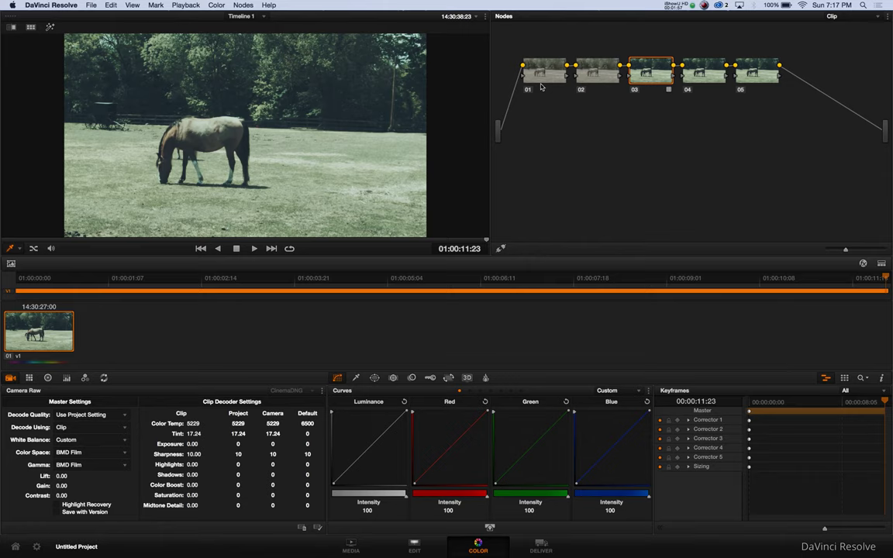
# - Select node 01, enlarge the viewer and apply 2.35 output blanking
pyautogui.click(544, 75)
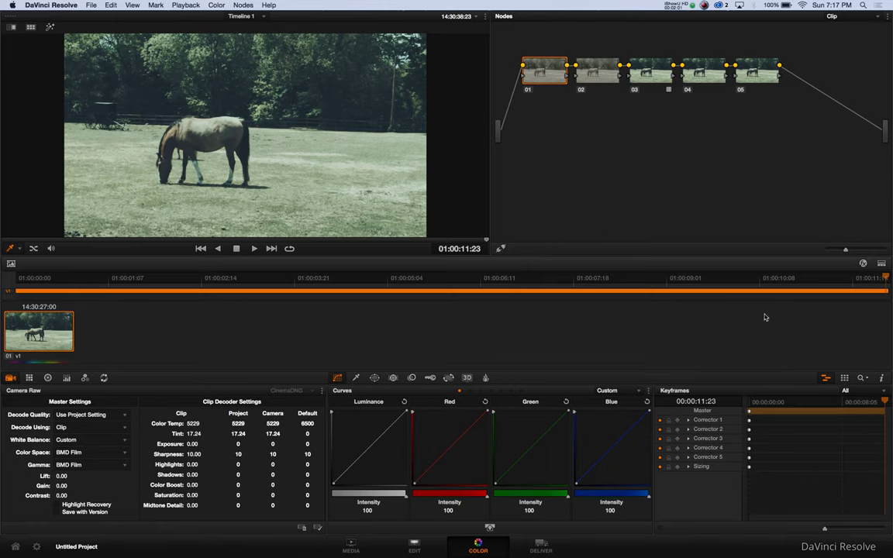
pyautogui.click(884, 265)
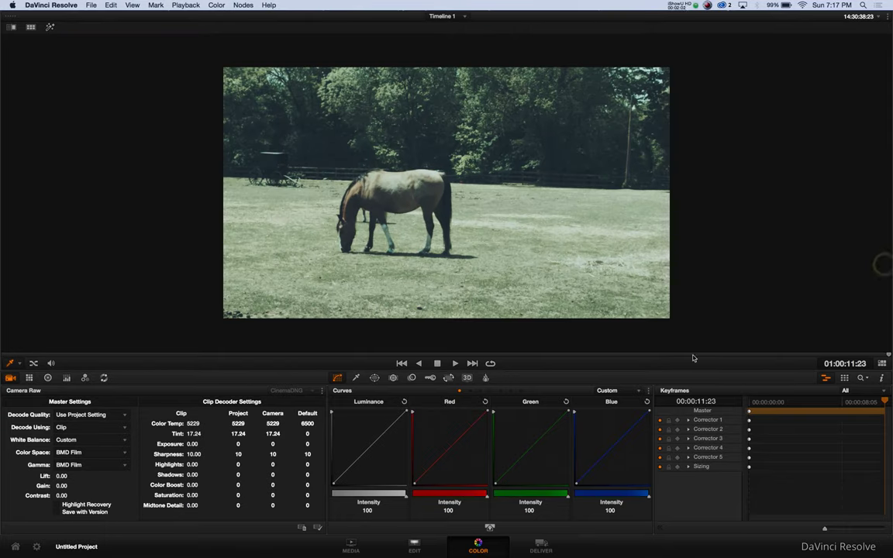
pyautogui.click(216, 4)
pyautogui.moveTo(238, 173)
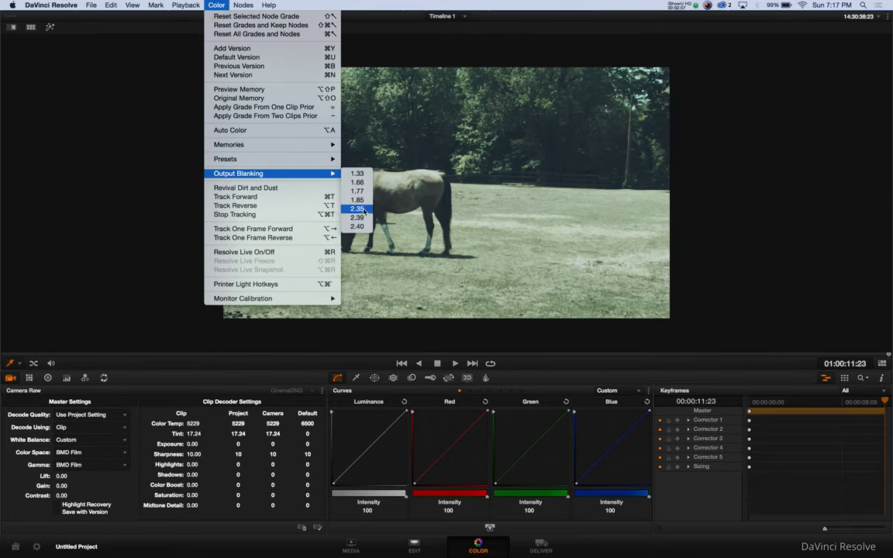
pyautogui.click(357, 201)
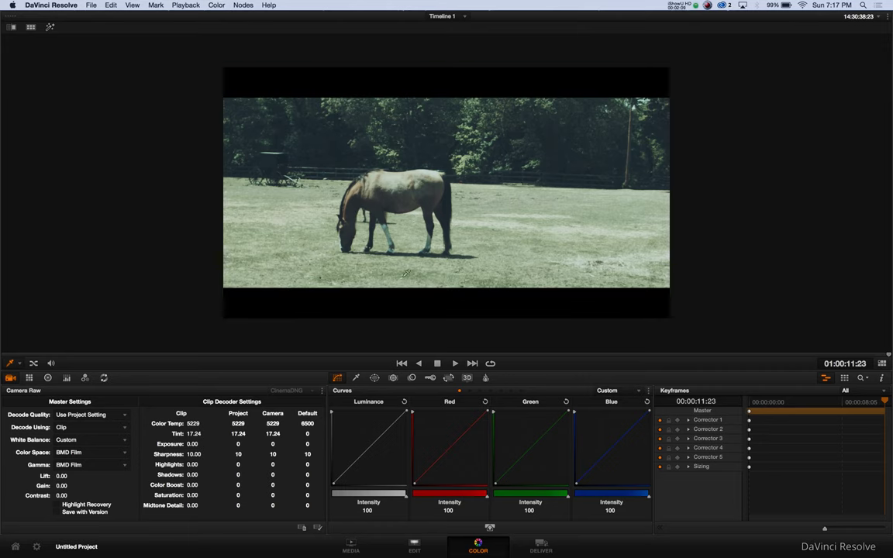
# - Check the Curves options menu for ganging, then dismiss it unchanged
pyautogui.click(648, 391)
pyautogui.click(651, 403)
pyautogui.click(648, 391)
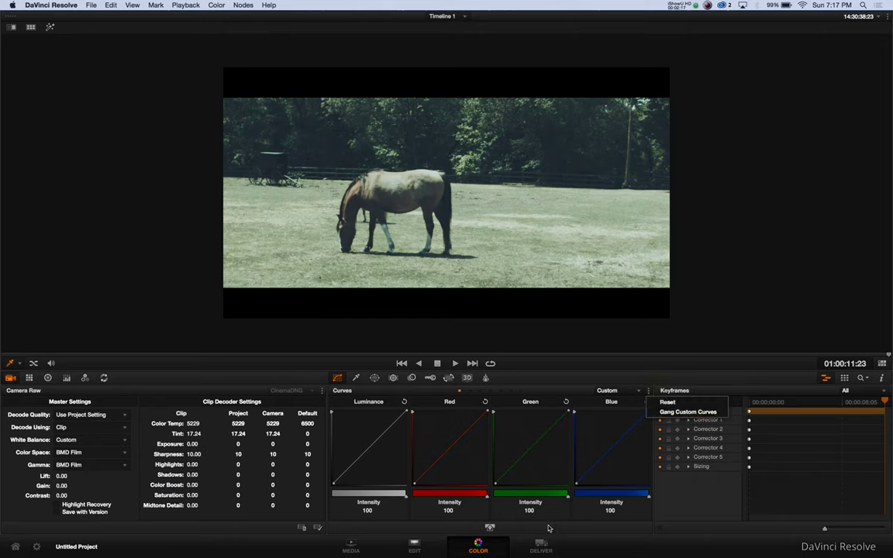
pyautogui.press('Escape')
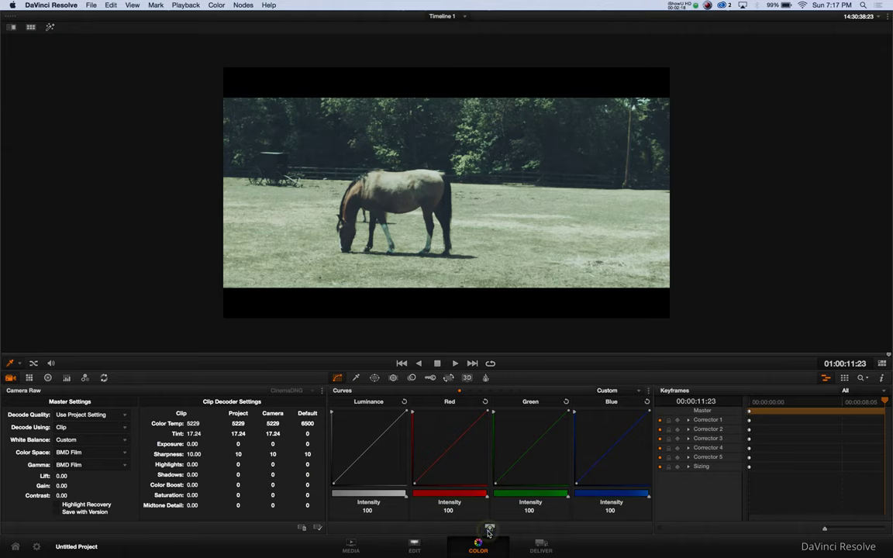
# - In the expanded curves editor, lift the luminance midpoint, add two red points, and lower blue's top
pyautogui.click(489, 530)
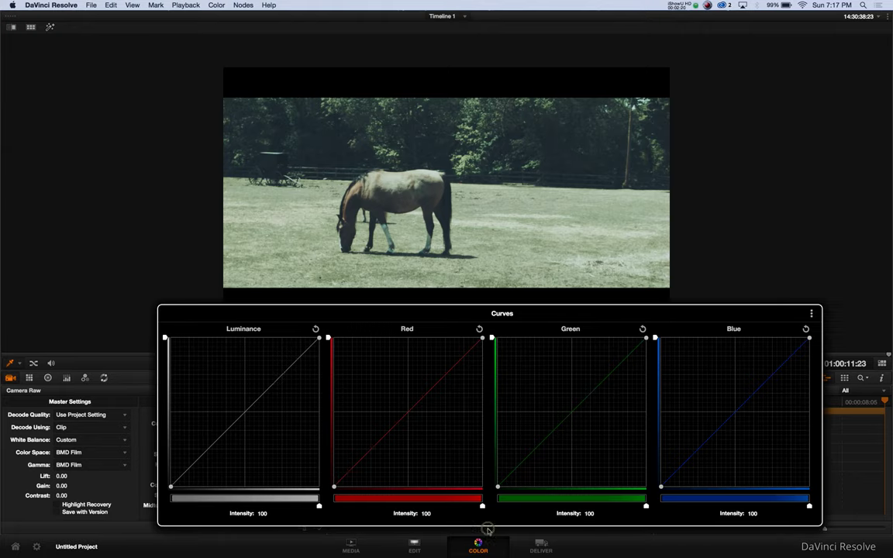
pyautogui.click(244, 413)
pyautogui.moveTo(244, 412); pyautogui.dragTo(249, 419)
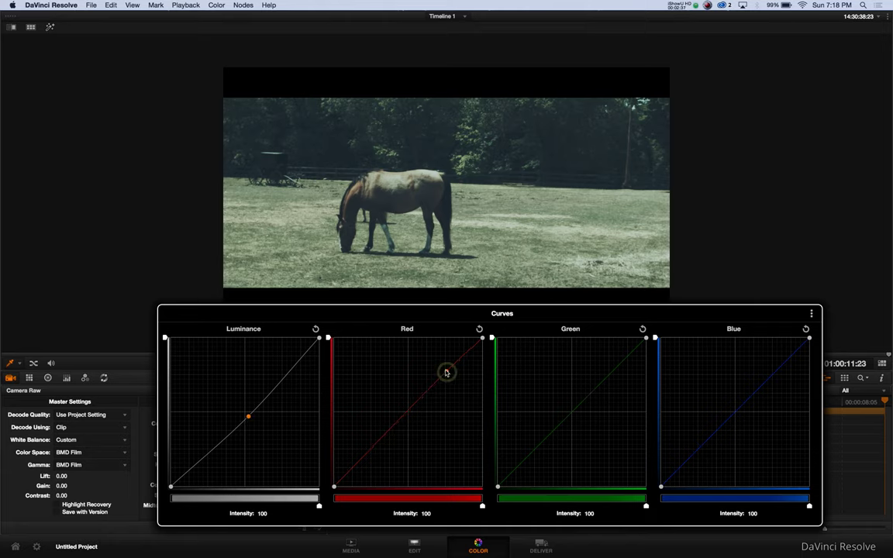
pyautogui.click(447, 372)
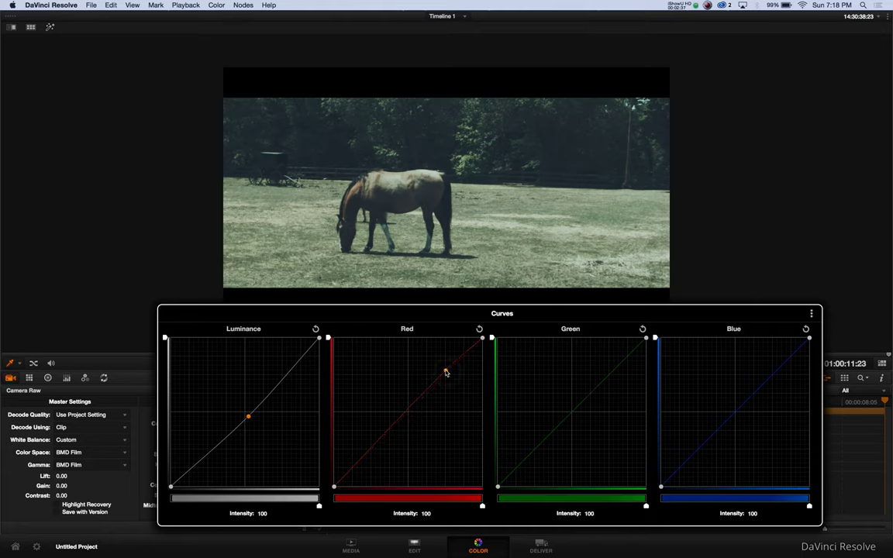
pyautogui.click(369, 456)
pyautogui.moveTo(810, 339); pyautogui.dragTo(809, 347)
pyautogui.click(659, 543)
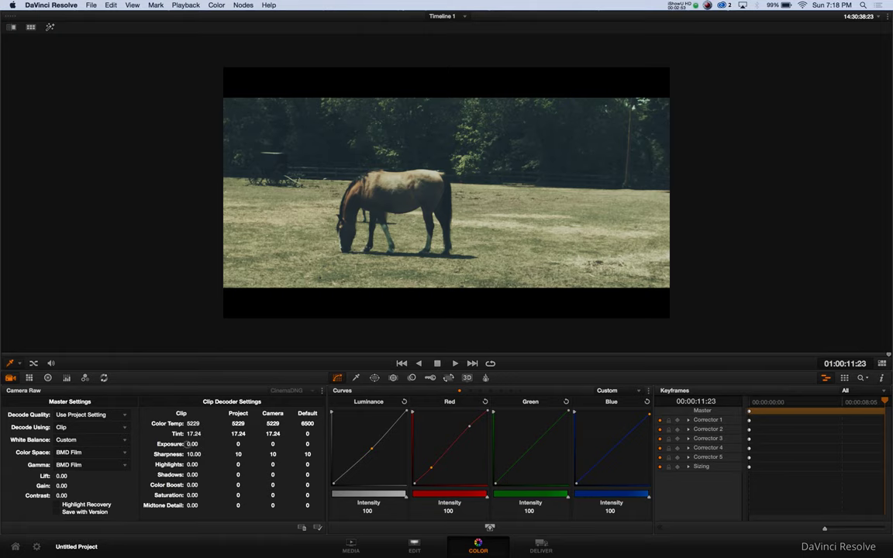
# - Raise the raw exposure to 0.29 and restore the standard layout with timeline
pyautogui.moveTo(191, 443); pyautogui.dragTo(203, 443)
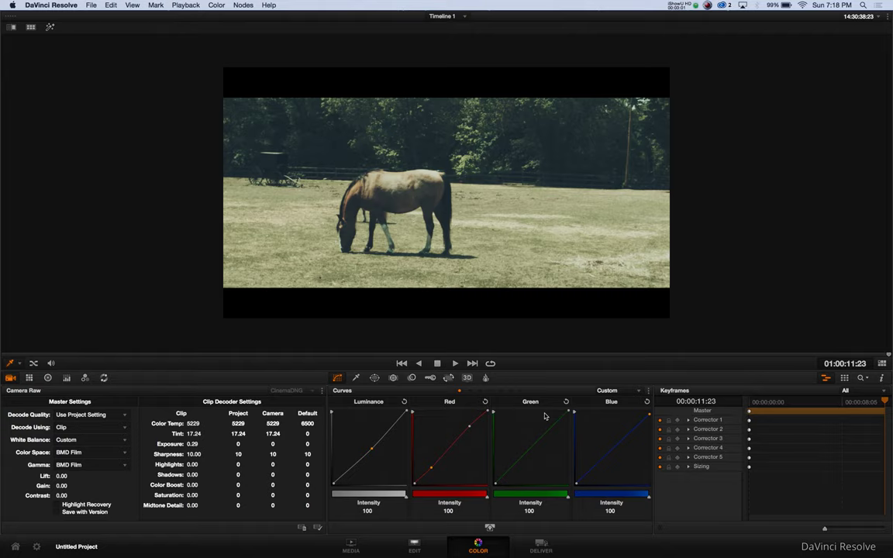
pyautogui.click(882, 363)
pyautogui.hotkey('alt', 'f')
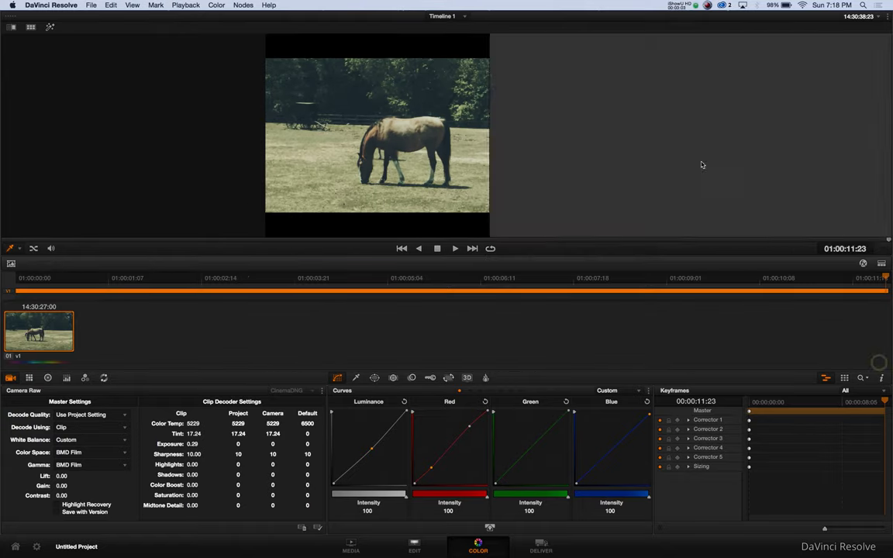
# - Compare node 01 bypassed and enabled, then select node 02
pyautogui.click(531, 92)
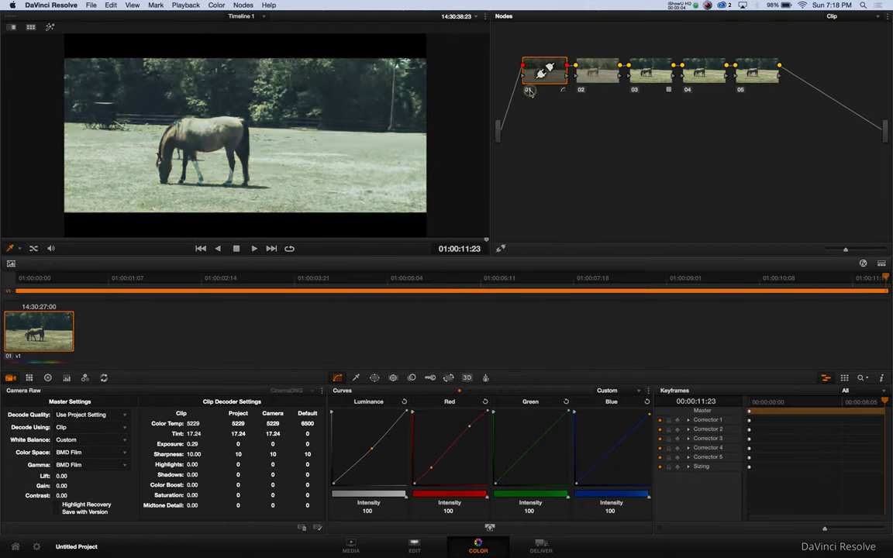
pyautogui.click(530, 92)
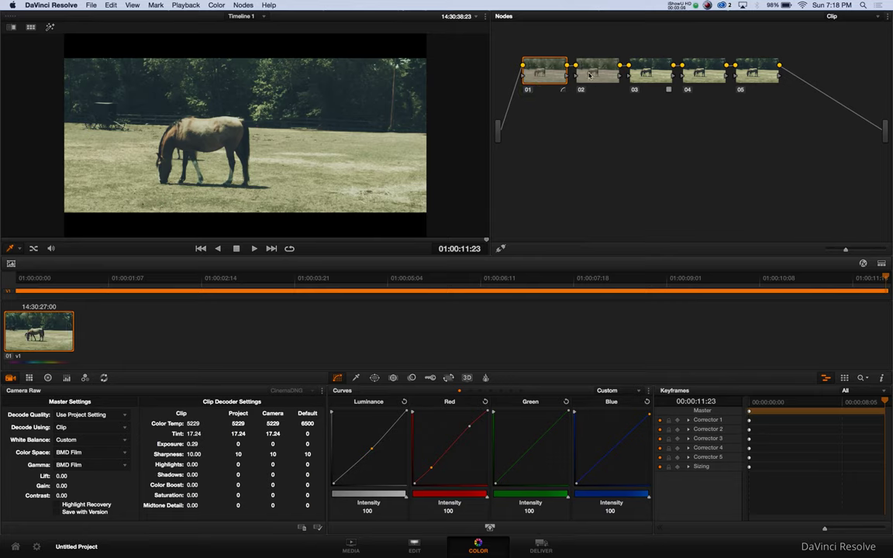
pyautogui.hotkey('shift', ';')
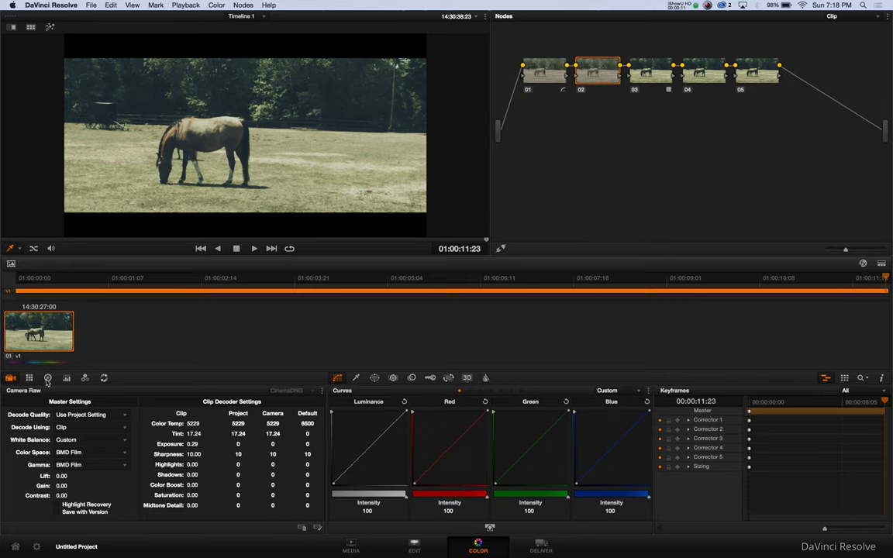
# - In Log wheel mode, set node 02 contrast 1.150 and pivot 0.406, then compare bypassed
pyautogui.click(47, 378)
pyautogui.click(277, 393)
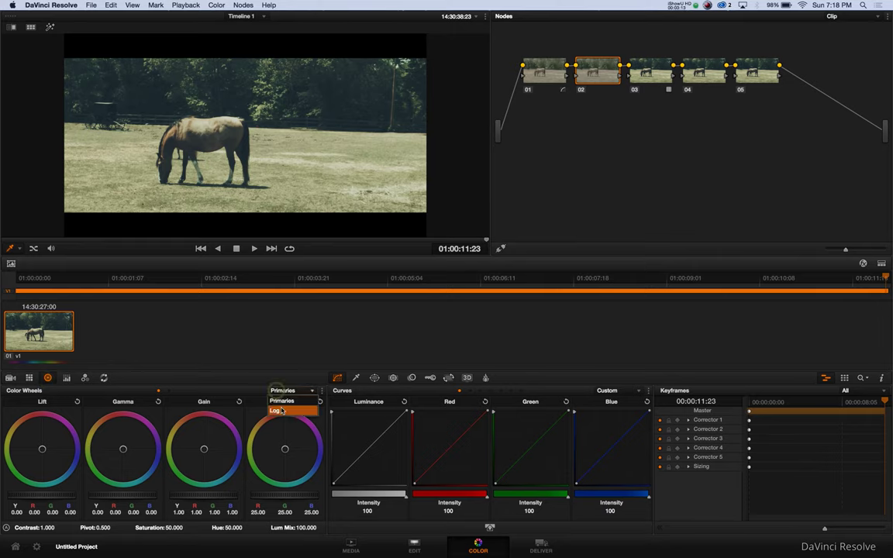
pyautogui.click(256, 369)
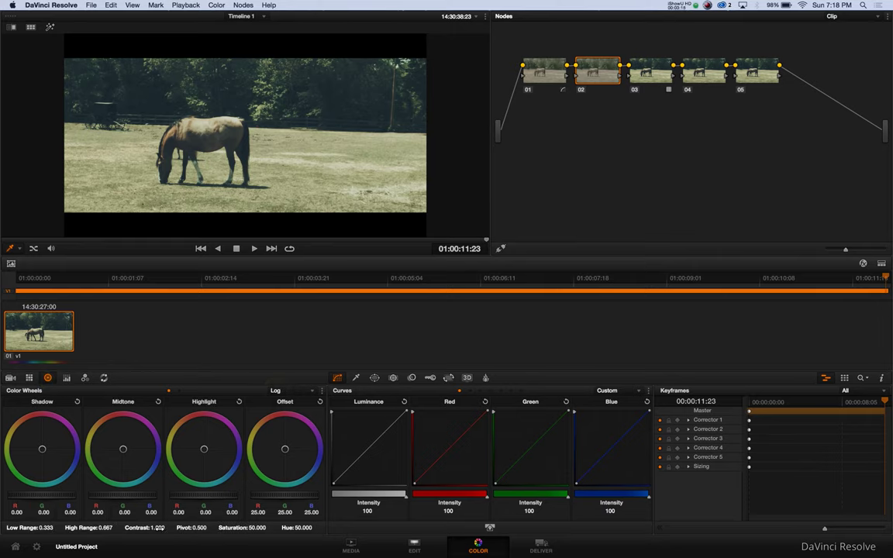
pyautogui.moveTo(153, 527); pyautogui.dragTo(170, 528)
pyautogui.moveTo(200, 528); pyautogui.dragTo(195, 529)
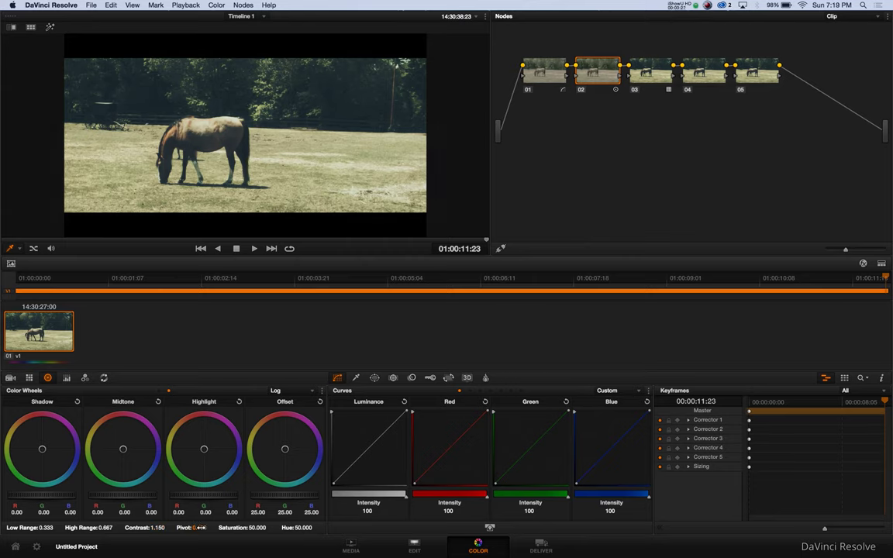
pyautogui.click(581, 90)
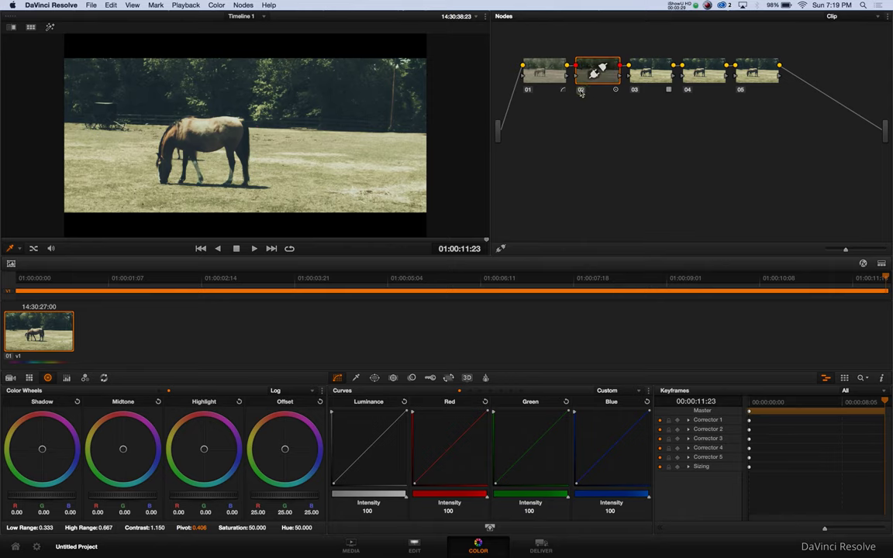
pyautogui.click(581, 90)
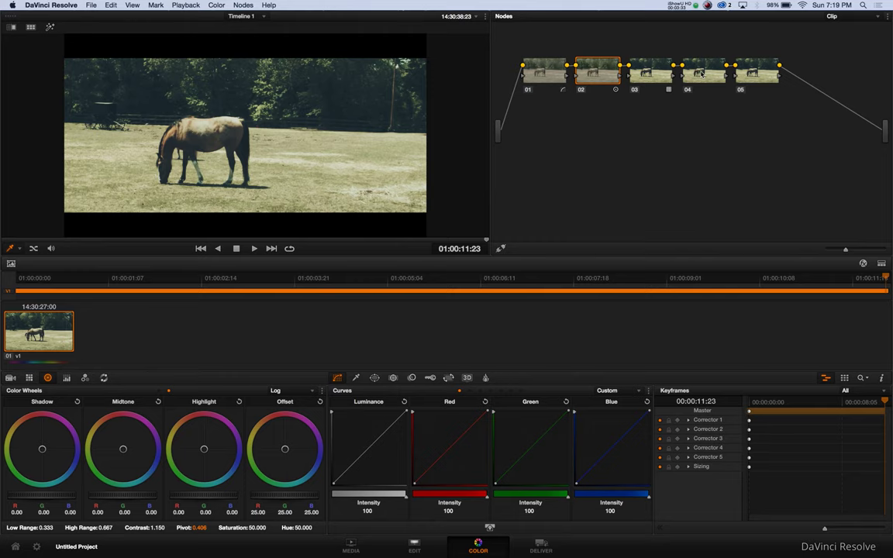
# - Select node 04, enlarge the viewer and switch the color wheels to Primaries
pyautogui.click(702, 73)
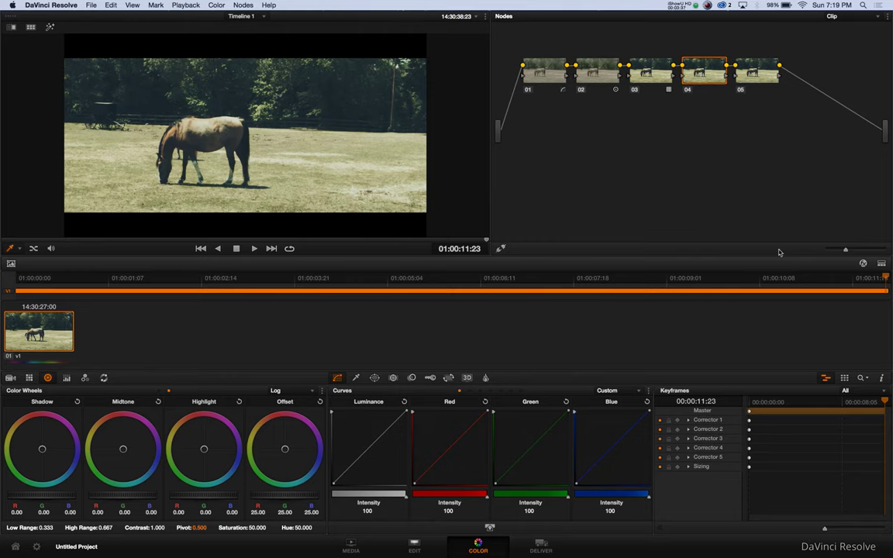
pyautogui.hotkey('alt', 'f')
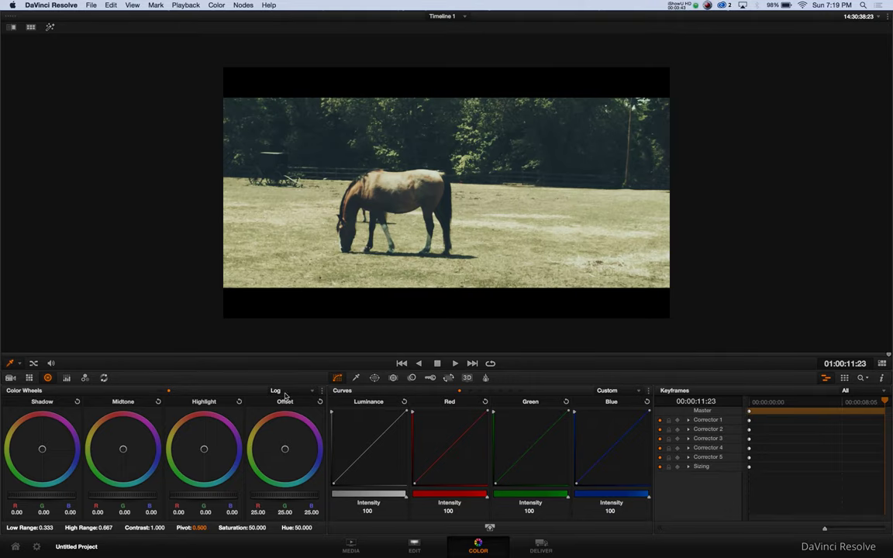
pyautogui.click(283, 391)
pyautogui.click(282, 400)
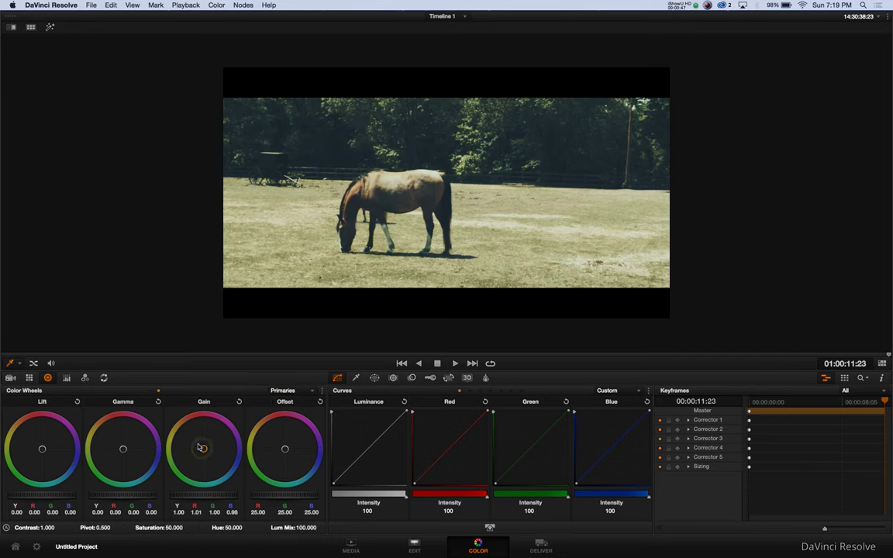
# - Warm the gain to 1.10/0.98/0.89, nudge lift toward blue, and compare node 04 on/off
pyautogui.moveTo(204, 448); pyautogui.dragTo(193, 440)
pyautogui.moveTo(202, 448); pyautogui.dragTo(200, 446)
pyautogui.moveTo(43, 450); pyautogui.dragTo(49, 458)
pyautogui.click(883, 364)
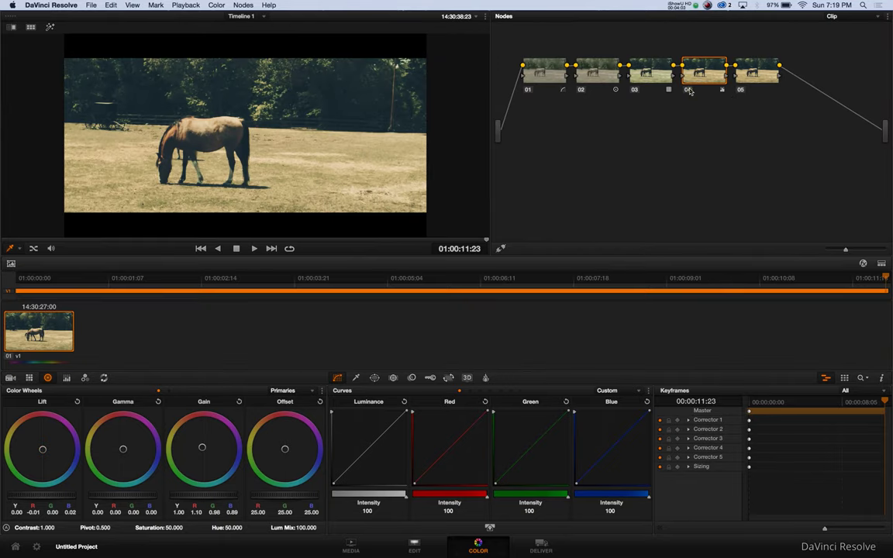
pyautogui.click(689, 91)
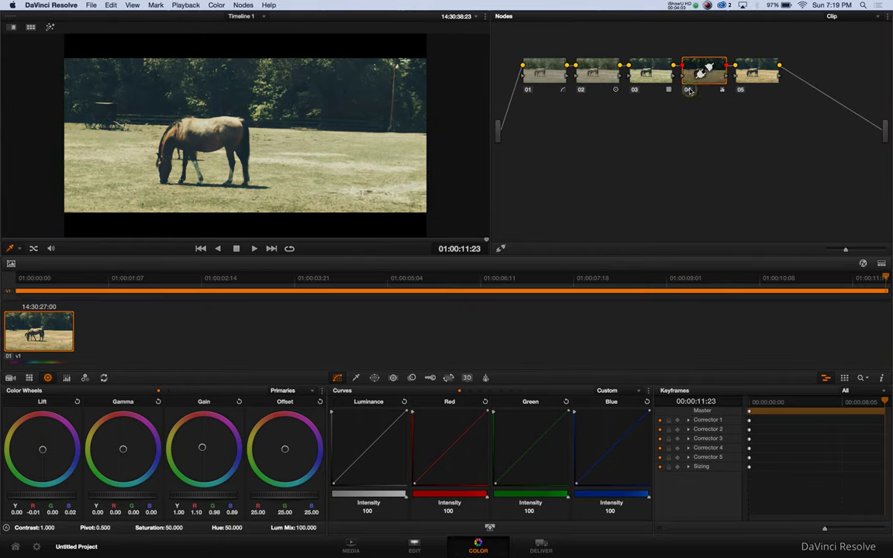
pyautogui.click(689, 91)
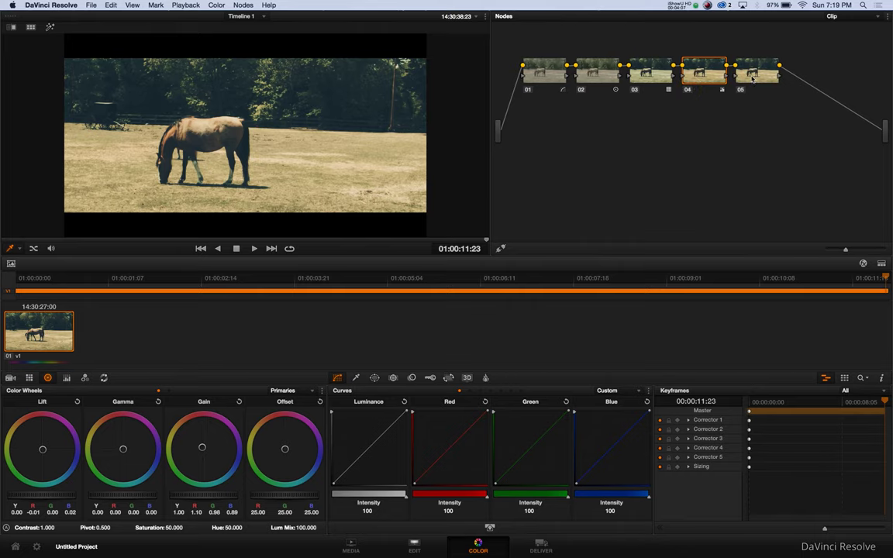
# - On node 05, draw a Sat vs Sat curve lowering the low end and raising the high end
pyautogui.click(752, 79)
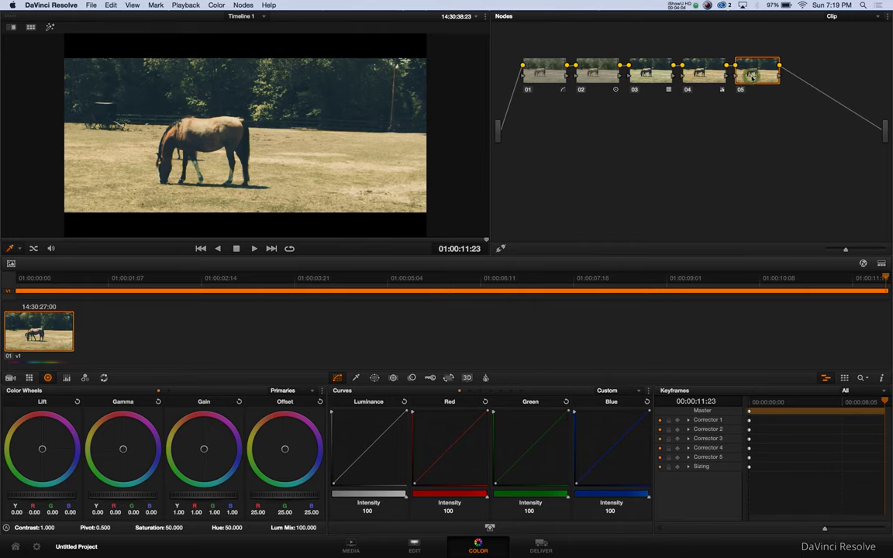
pyautogui.click(607, 391)
pyautogui.click(610, 459)
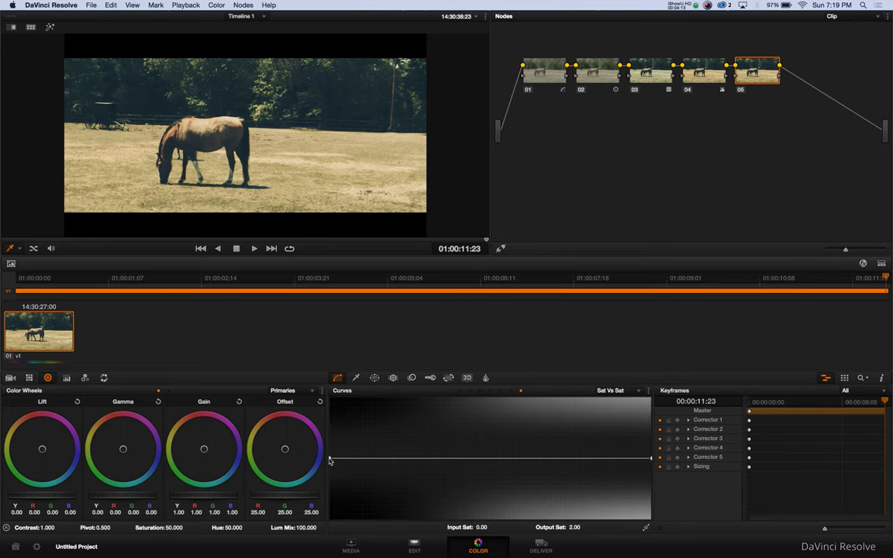
pyautogui.click(331, 458)
pyautogui.moveTo(331, 472)
pyautogui.mouseDown()
pyautogui.moveTo(329, 530)
pyautogui.moveTo(329, 468)
pyautogui.mouseUp()
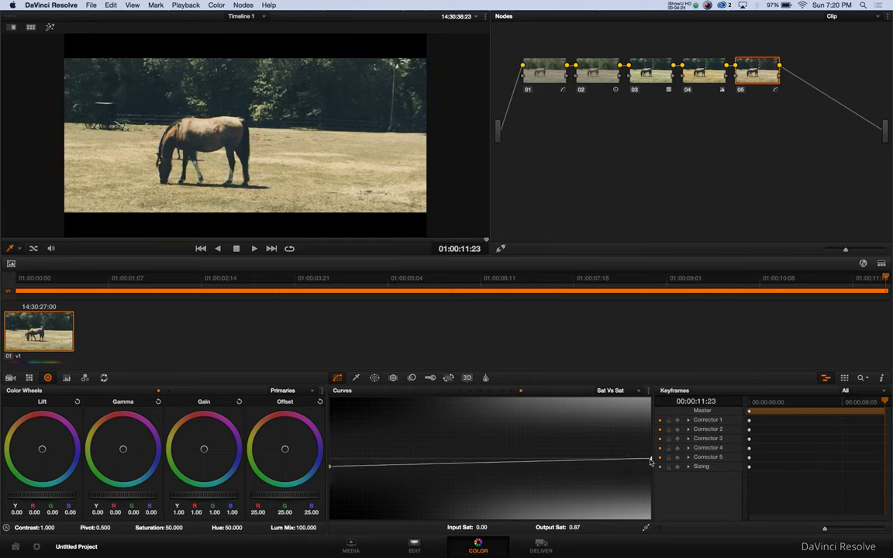
pyautogui.moveTo(650, 458); pyautogui.dragTo(649, 433)
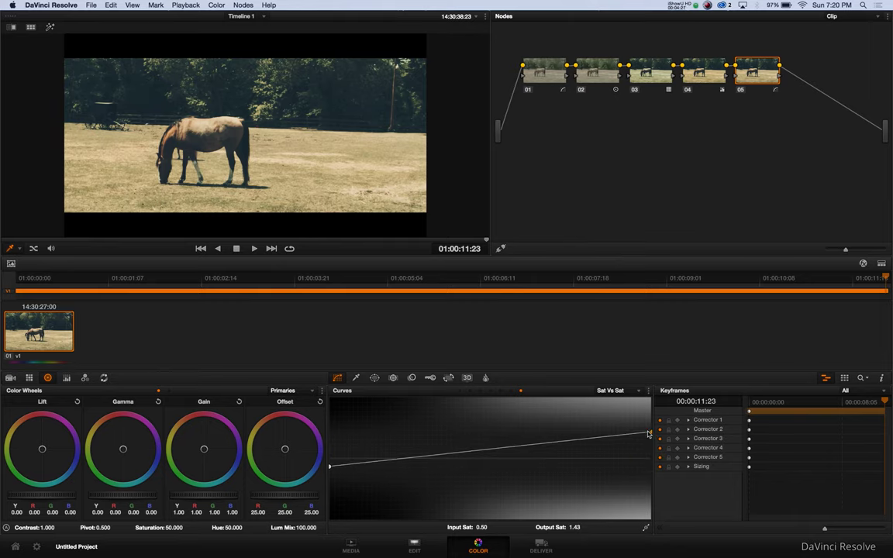
pyautogui.click(741, 90)
pyautogui.click(741, 90)
# - Push the high-saturation end up to 1.06, ease the low end toward neutral, and compare
pyautogui.moveTo(649, 433); pyautogui.dragTo(650, 415)
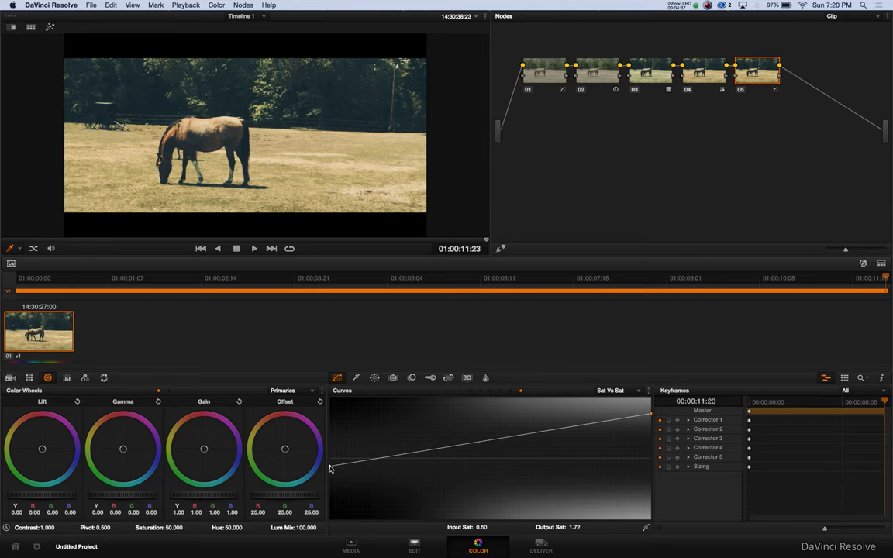
pyautogui.moveTo(331, 466); pyautogui.dragTo(329, 457)
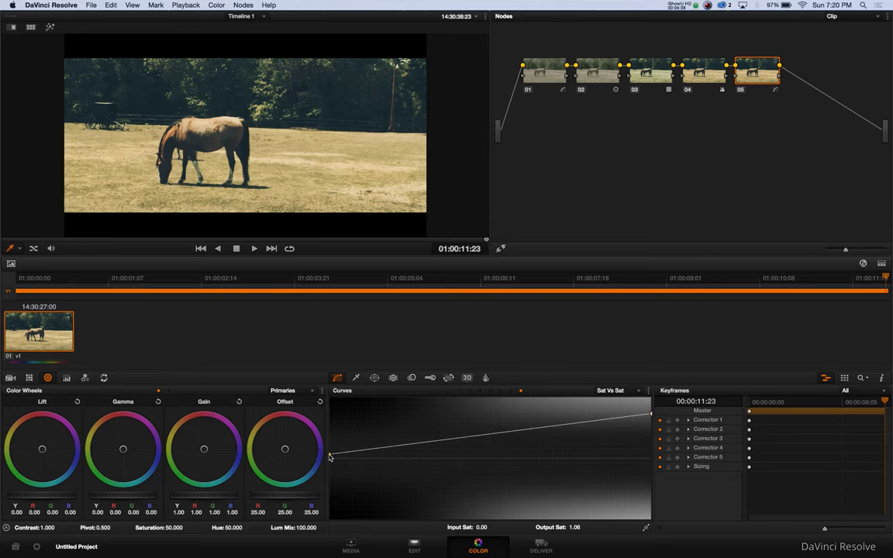
pyautogui.click(742, 91)
pyautogui.click(741, 91)
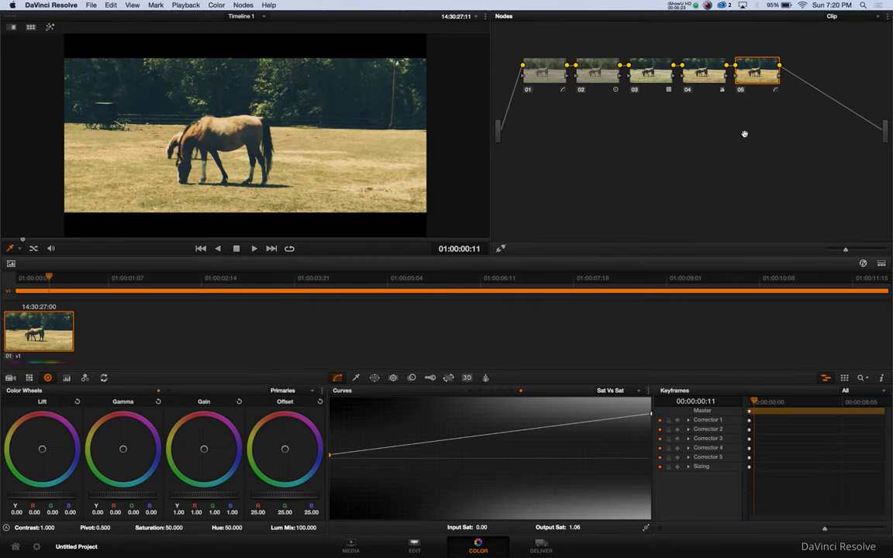
# - Add serial node 06 and apply Sharpen from the Blur palette with radius 0.46
pyautogui.hotkey('alt', 's')
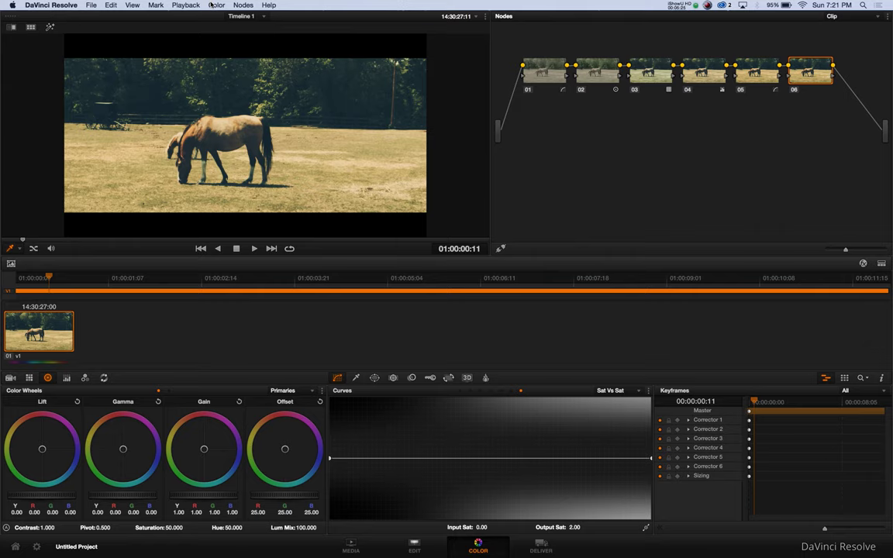
pyautogui.click(218, 6)
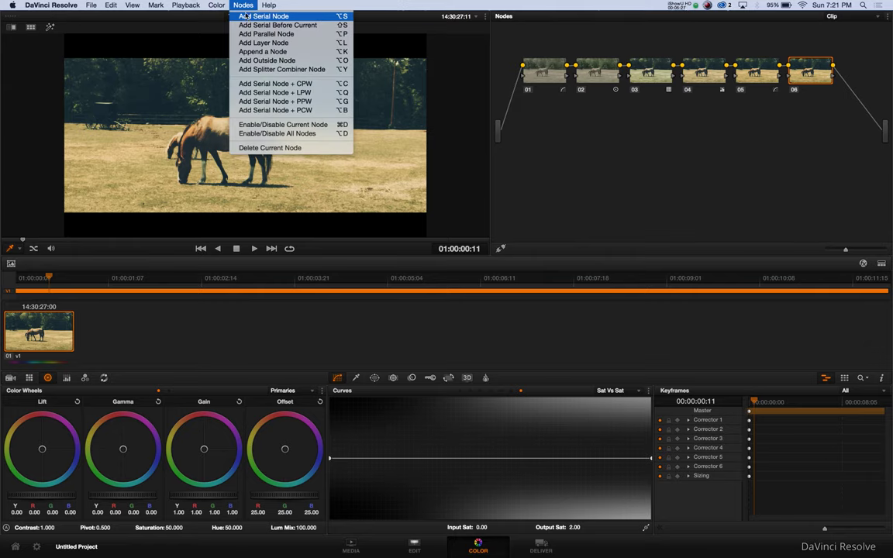
pyautogui.click(552, 133)
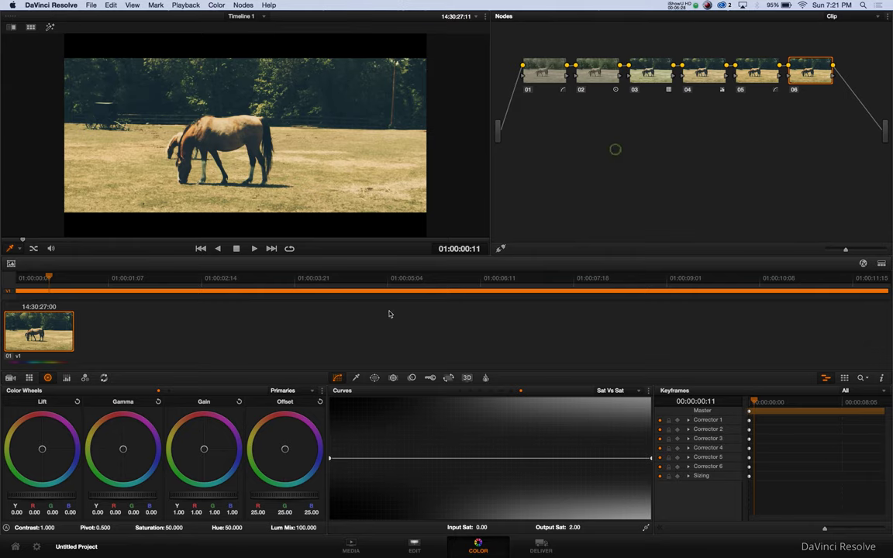
pyautogui.click(413, 378)
pyautogui.click(608, 391)
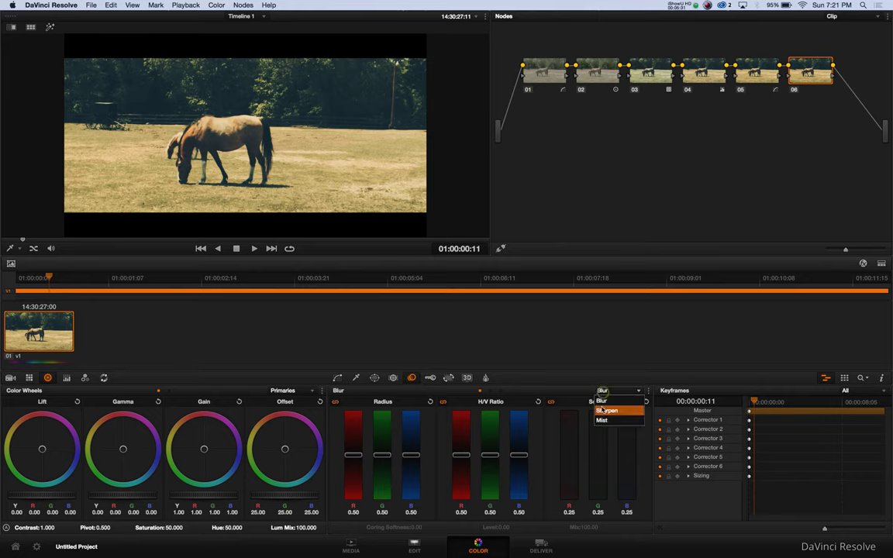
pyautogui.click(605, 409)
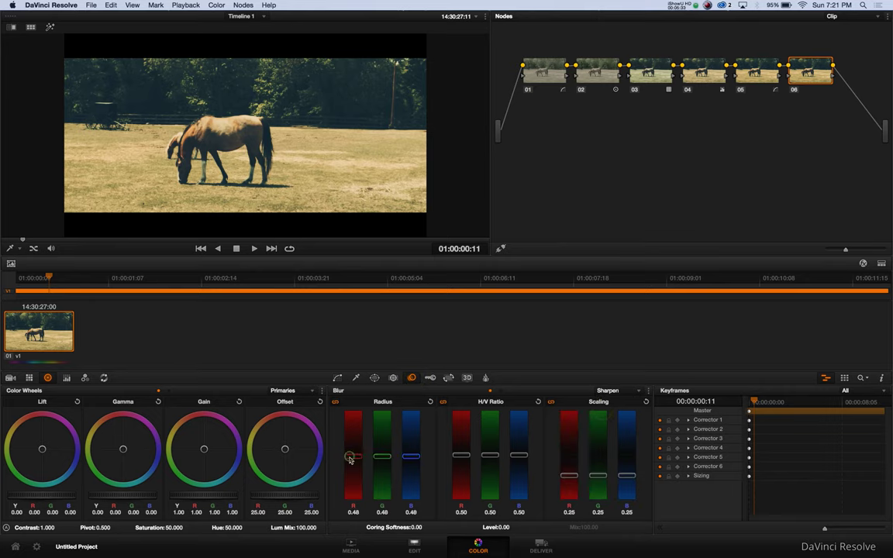
pyautogui.moveTo(353, 455); pyautogui.dragTo(350, 461)
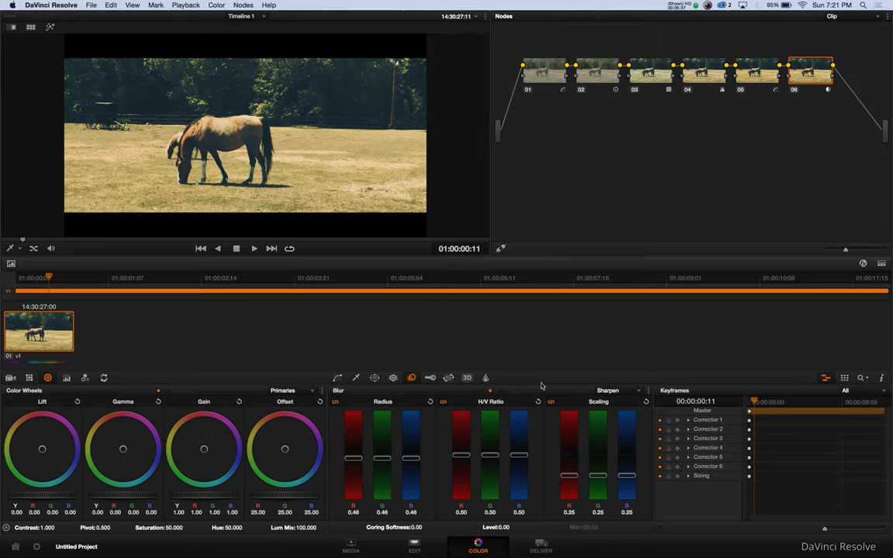
# - Shape node 06's Lum vs Sat curve: shadows fully desaturated, point near 0.31 raised to 1.18
pyautogui.click(338, 378)
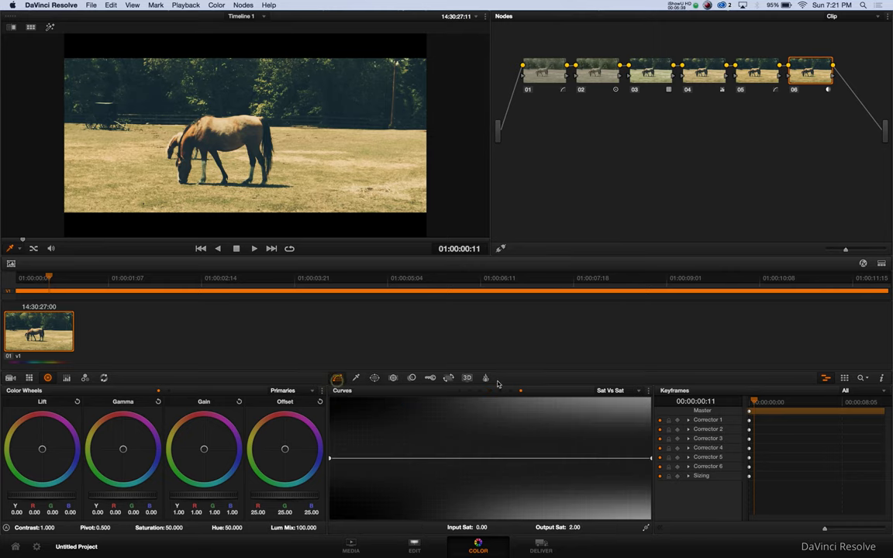
pyautogui.click(629, 392)
pyautogui.click(620, 450)
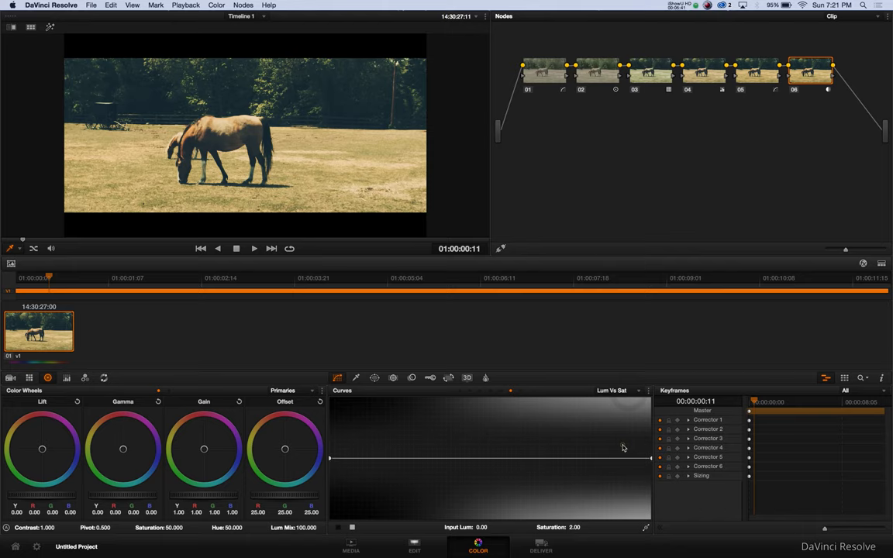
pyautogui.moveTo(330, 459); pyautogui.dragTo(331, 521)
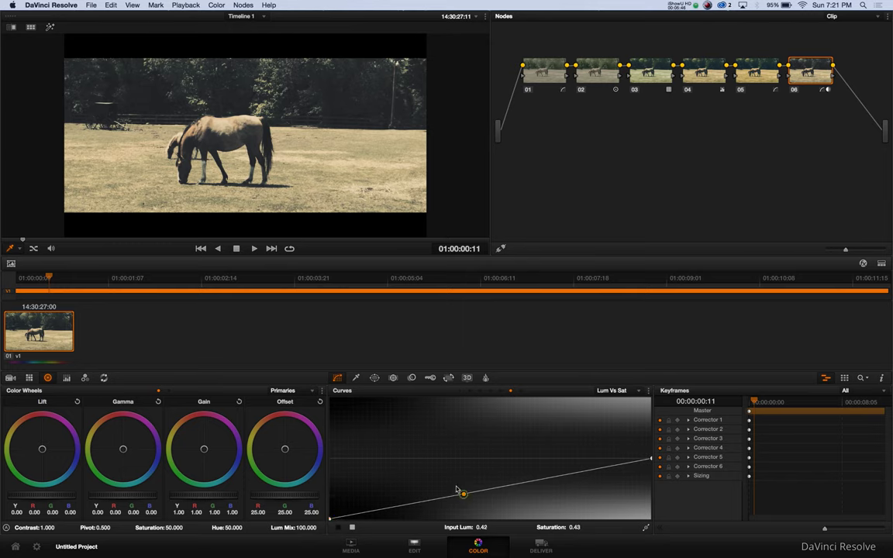
pyautogui.moveTo(459, 493); pyautogui.dragTo(430, 449)
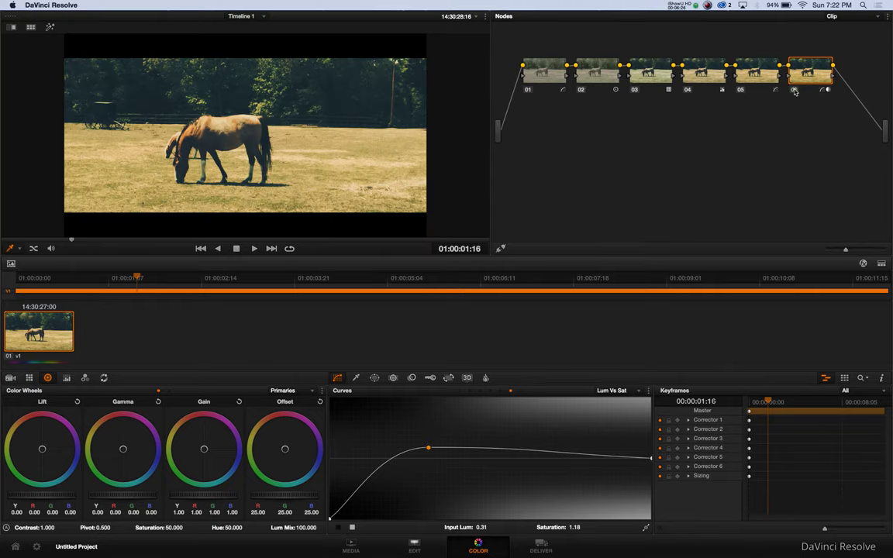
pyautogui.press('super+d')
pyautogui.click(739, 90)
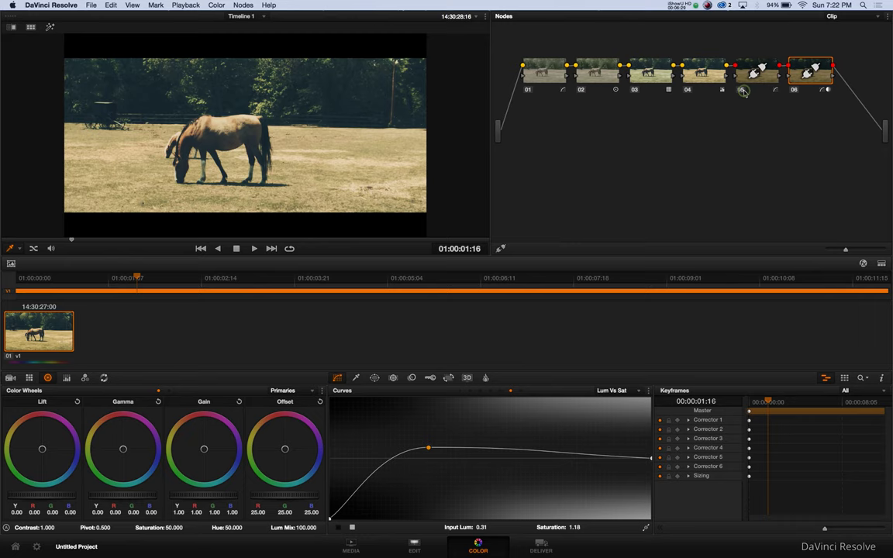
pyautogui.click(688, 90)
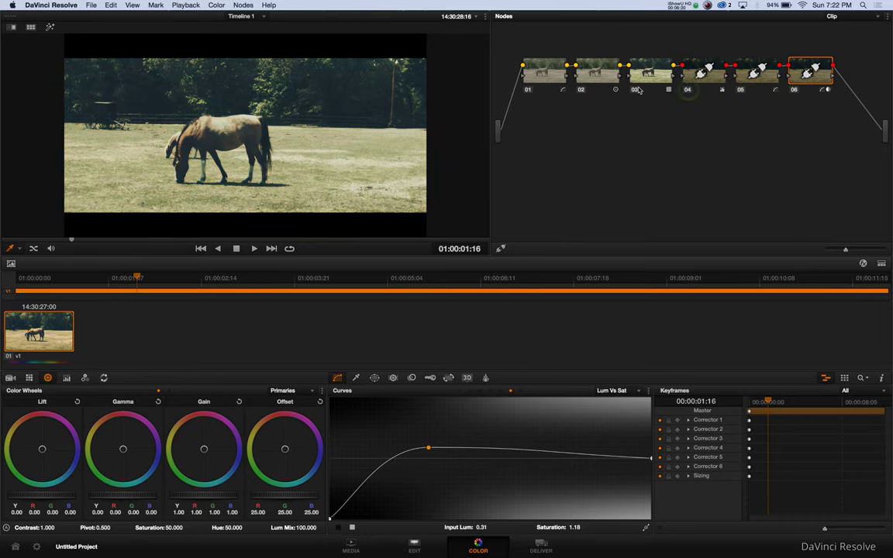
pyautogui.click(635, 90)
pyautogui.click(581, 90)
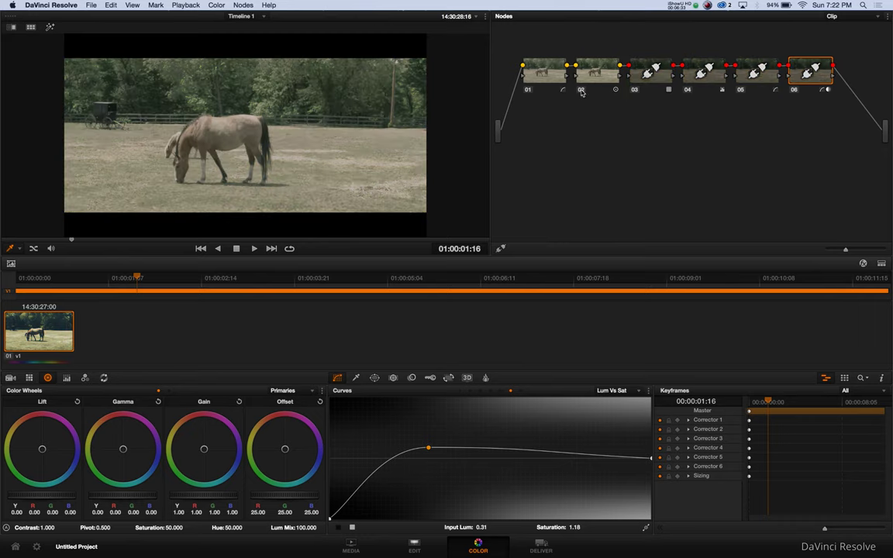
pyautogui.click(528, 90)
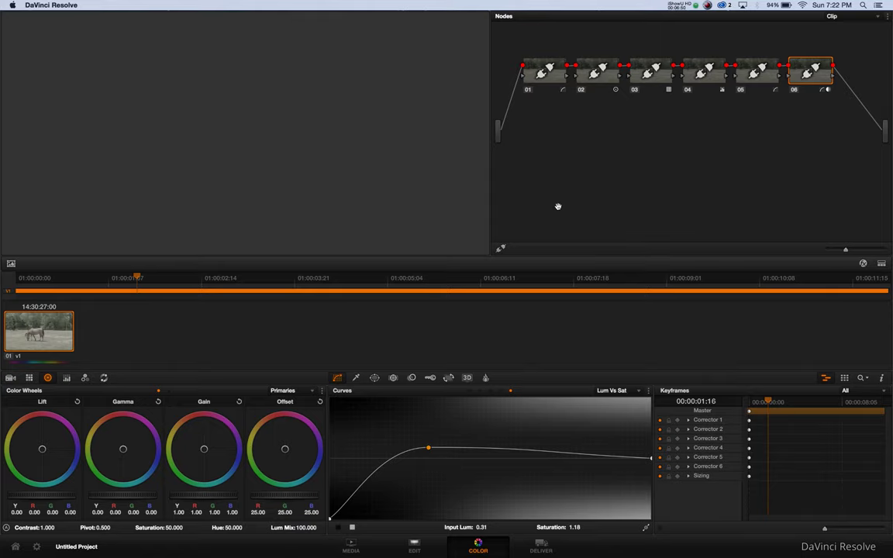
pyautogui.click(581, 89)
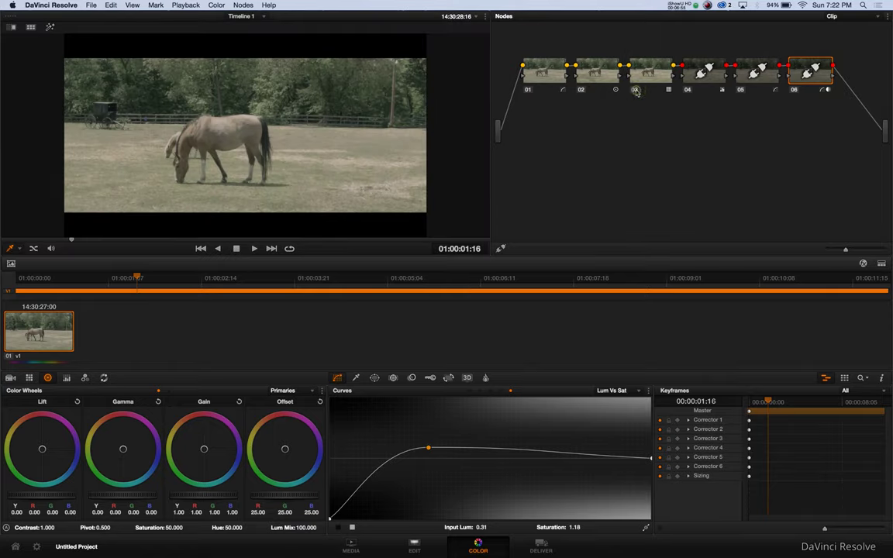
pyautogui.click(635, 89)
pyautogui.click(687, 90)
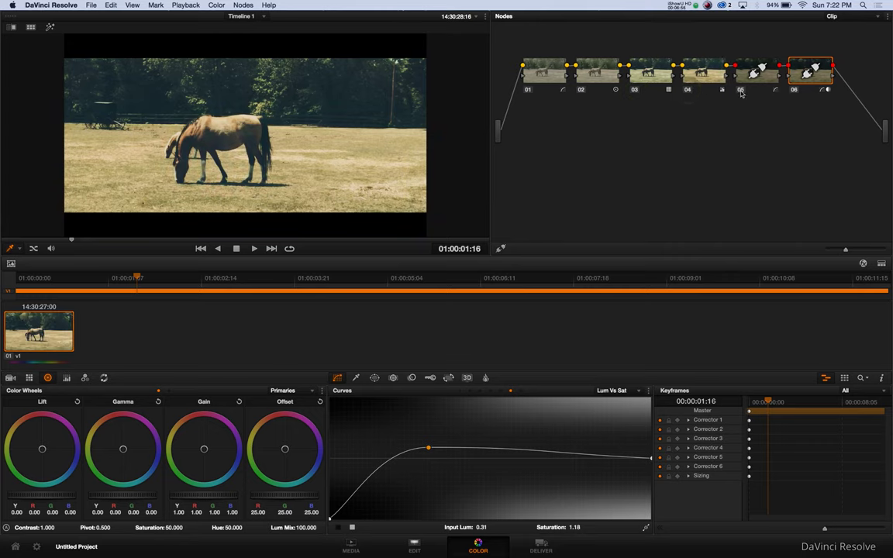
pyautogui.click(741, 90)
pyautogui.click(794, 89)
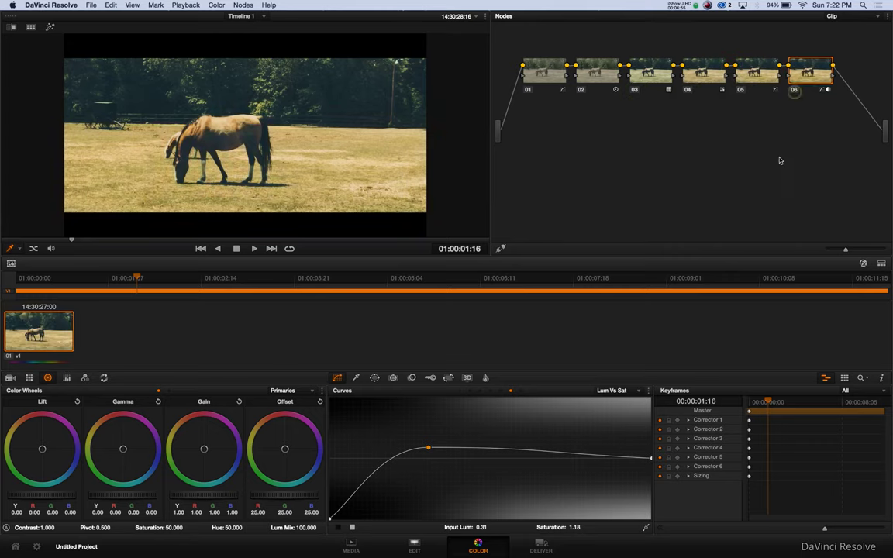